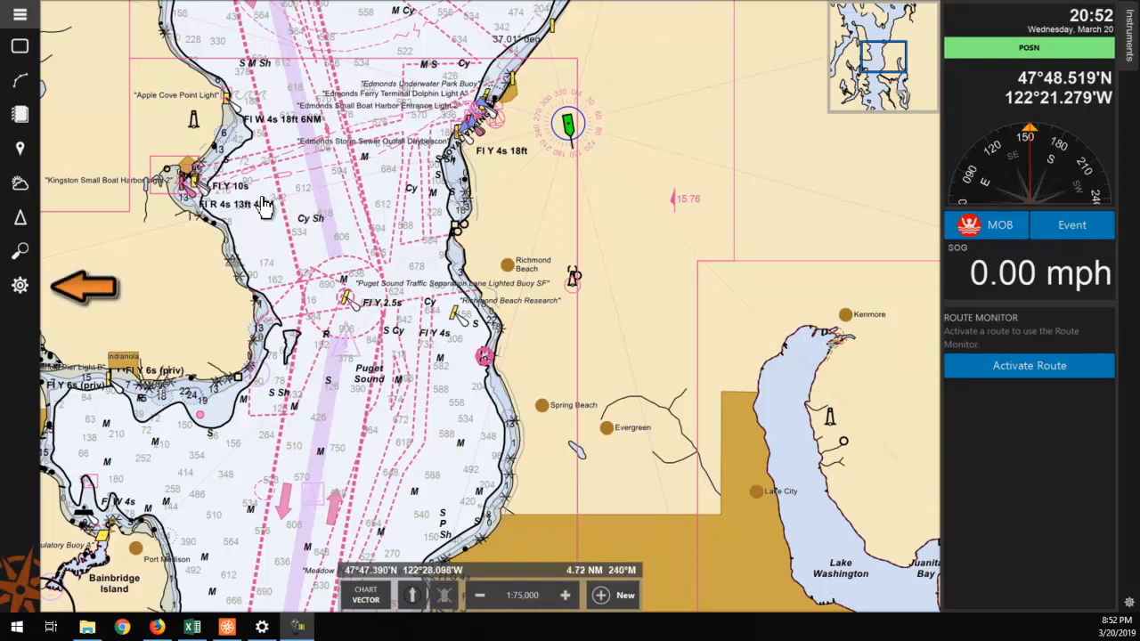
Open the C-MAP section of the chart store from the Charts and Add-Ons settings
left_click(38, 285)
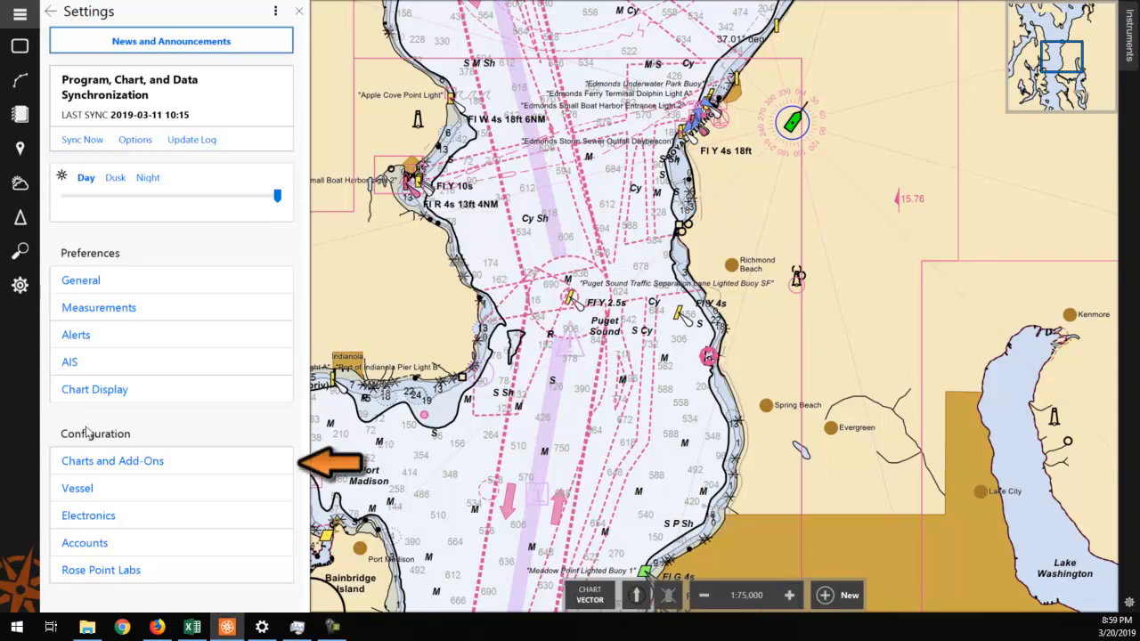
left_click(94, 461)
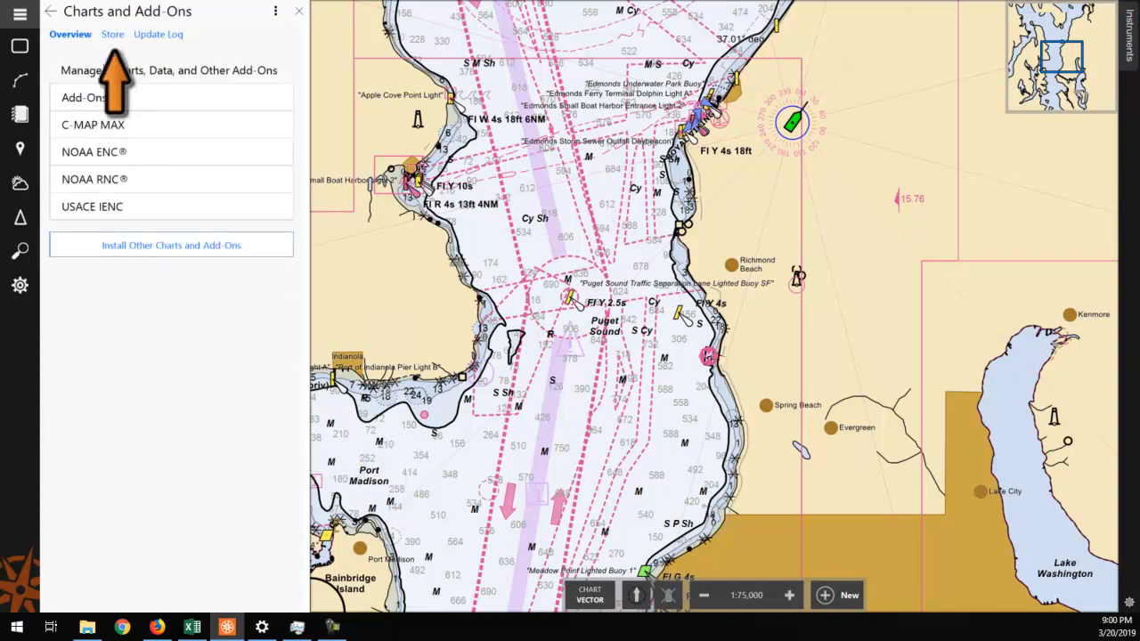
left_click(110, 36)
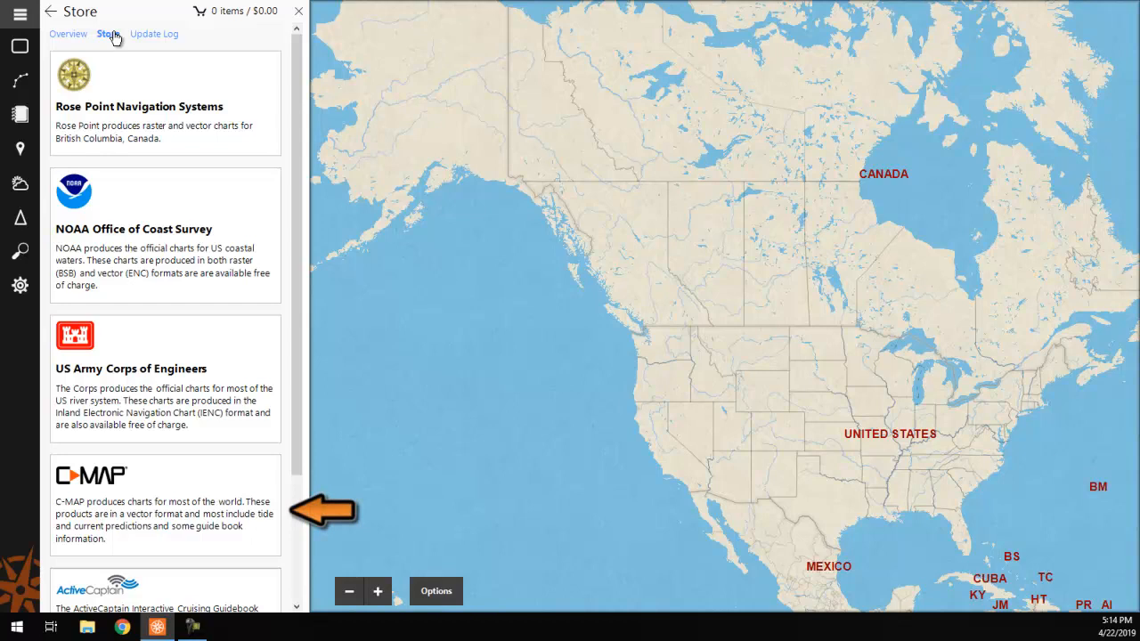
left_click(221, 494)
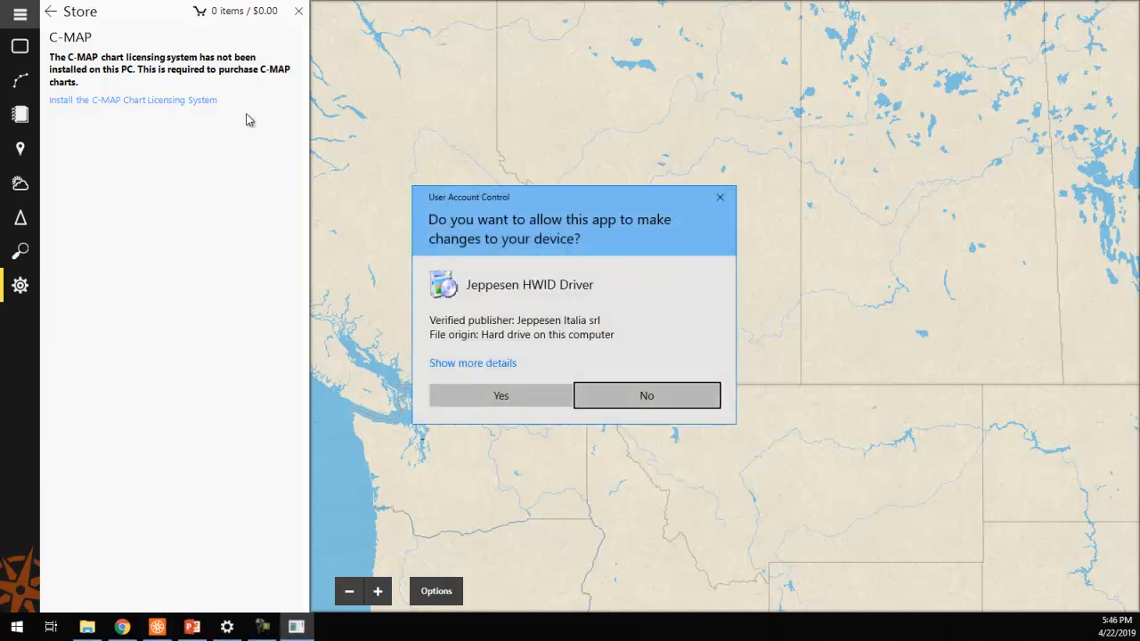
Install the Jeppesen HWID Driver required by the C-MAP chart licensing system
left_click(481, 394)
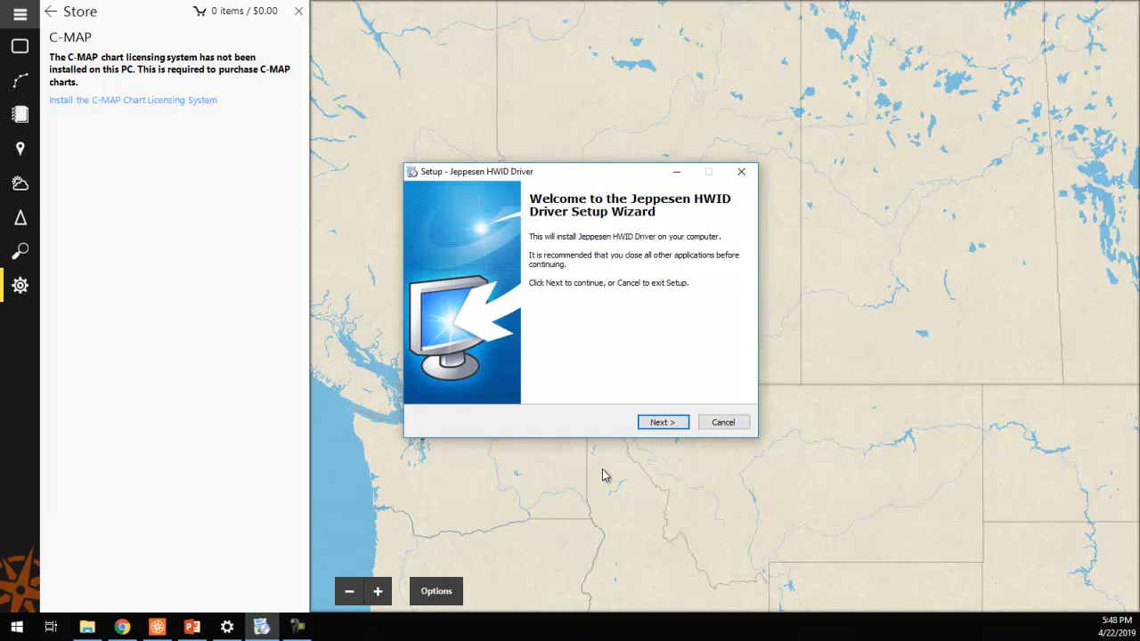
left_click(676, 425)
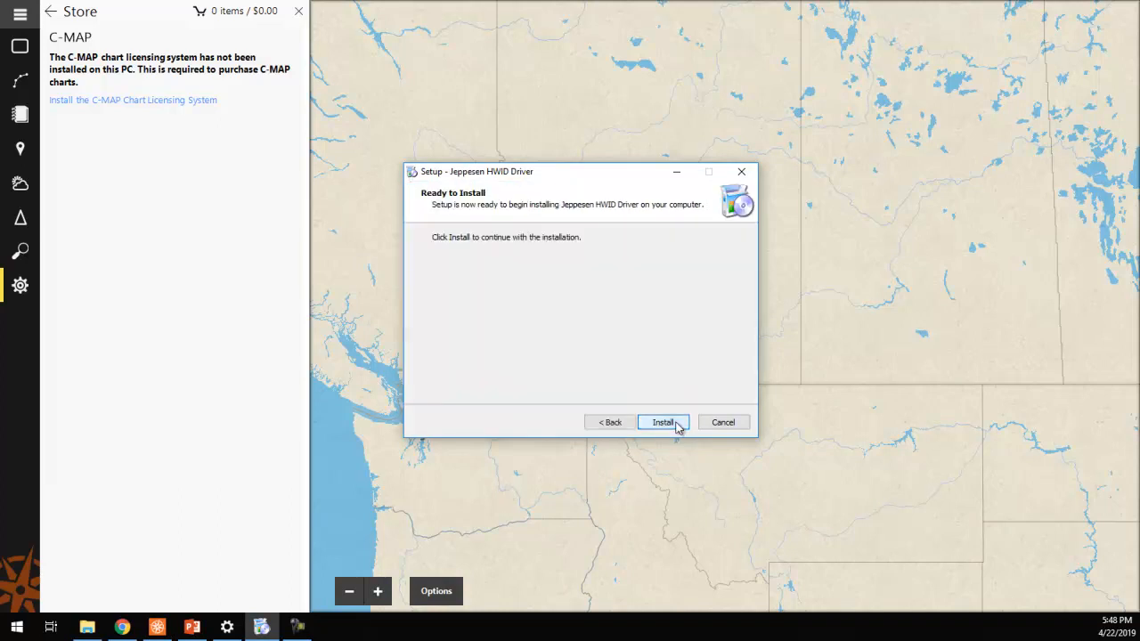
left_click(676, 425)
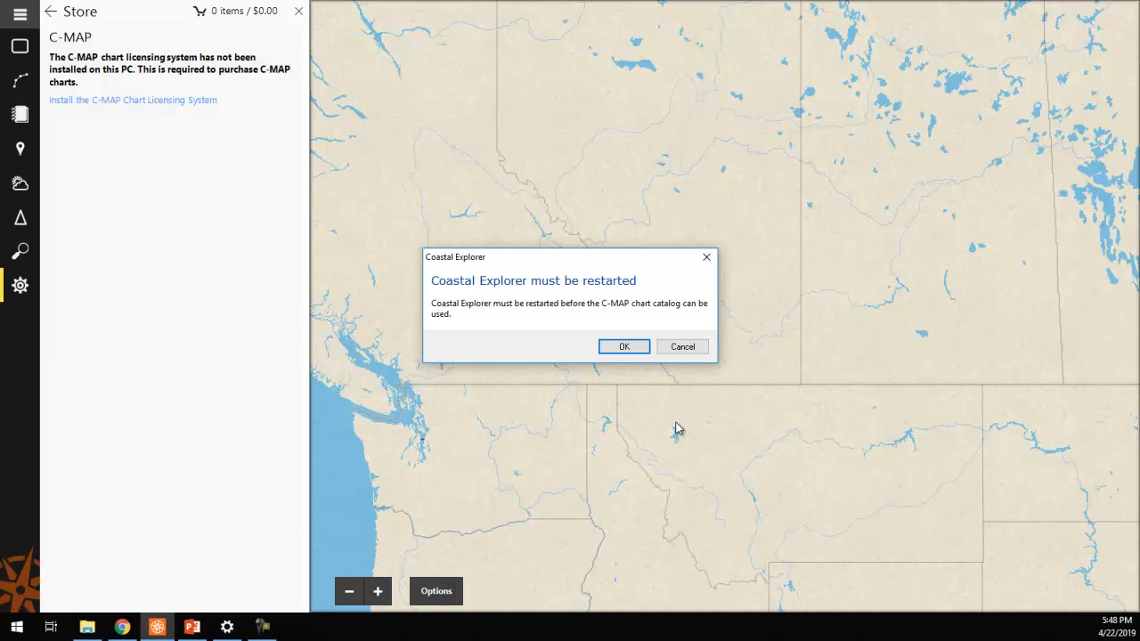
Restart Coastal Explorer and accept its use-at-your-own-risk notice
left_click(626, 347)
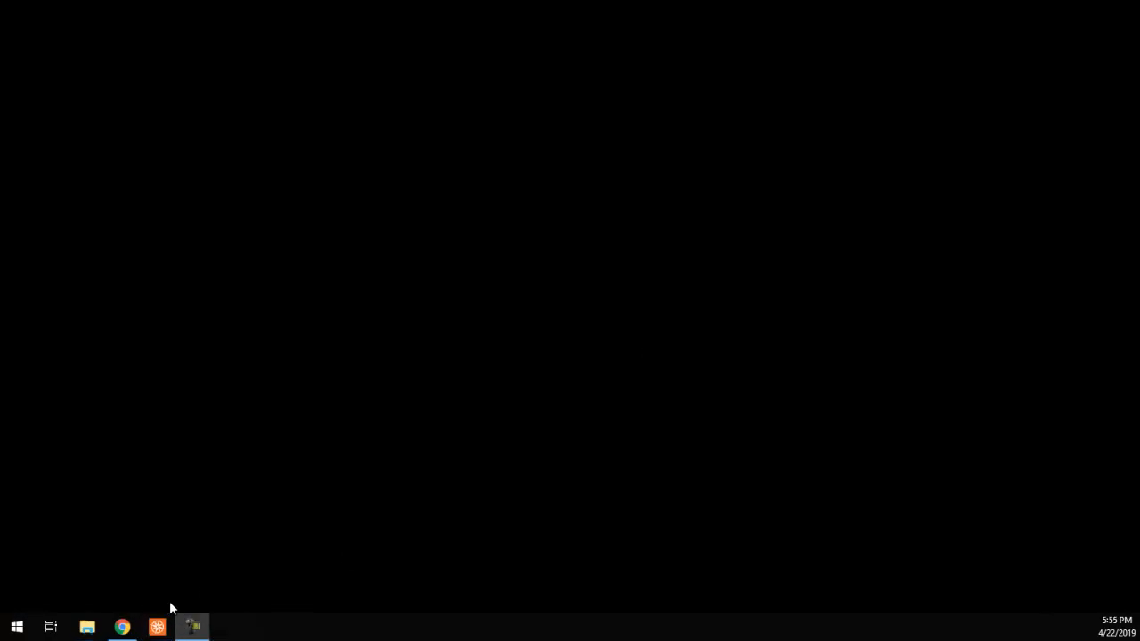
left_click(157, 627)
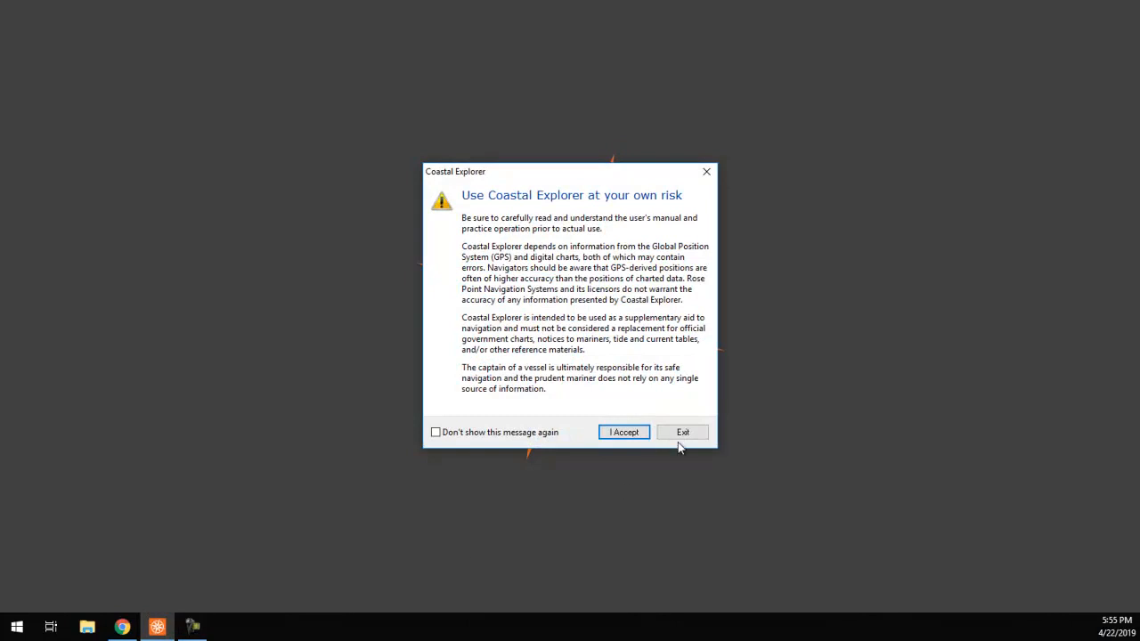
left_click(627, 436)
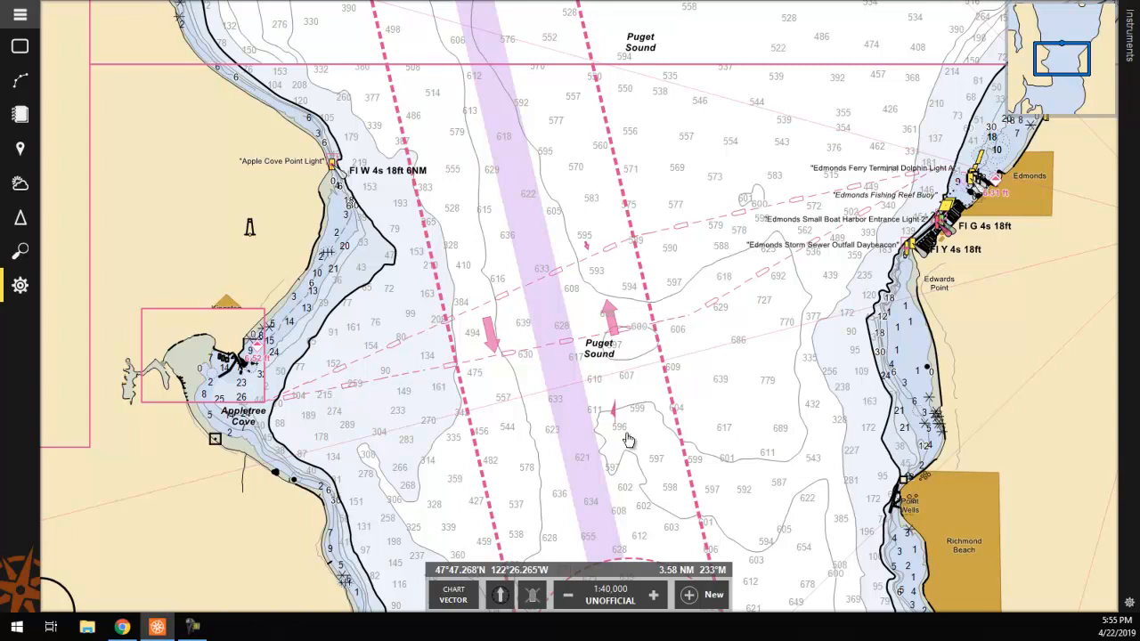
Return to the chart store in Charts and Add-Ons and show the C-MAP coverage areas
left_click(23, 286)
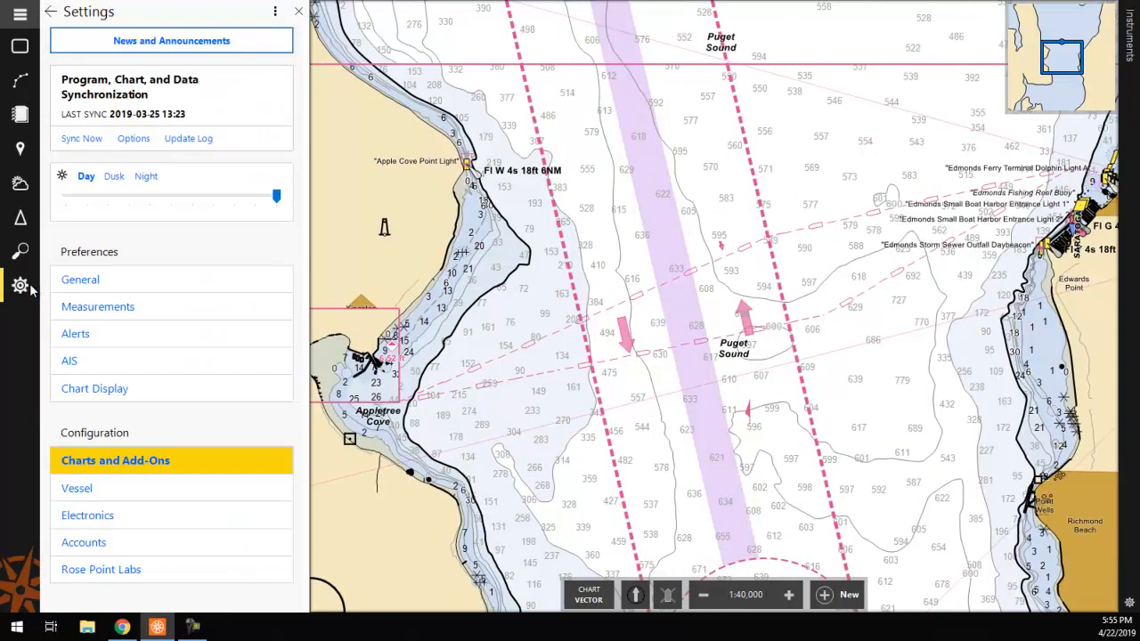
left_click(150, 459)
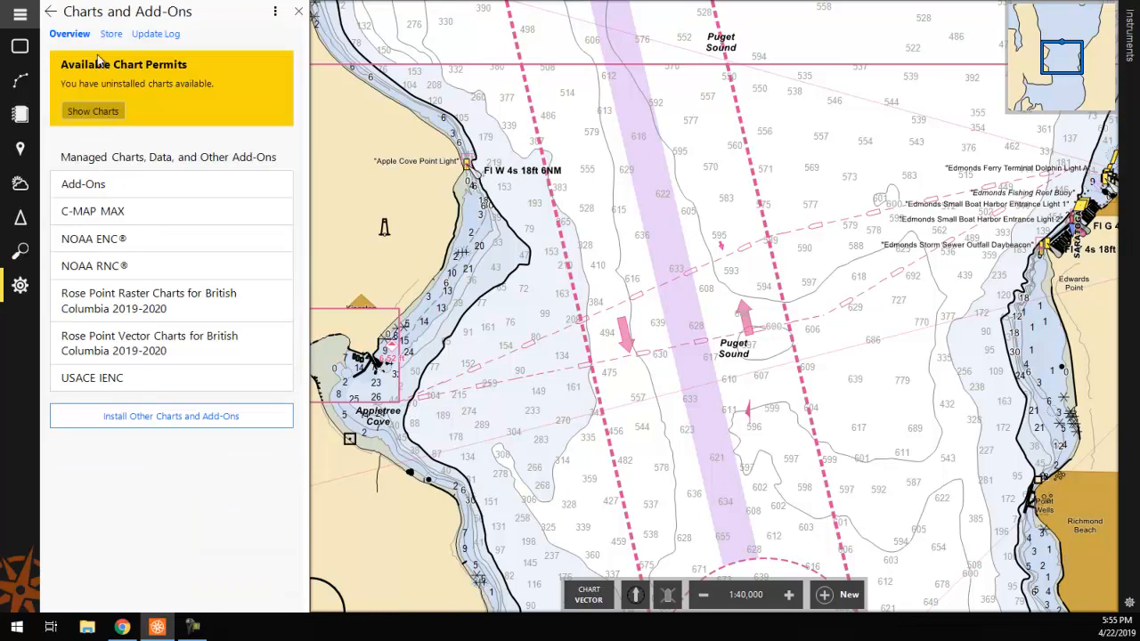
left_click(110, 35)
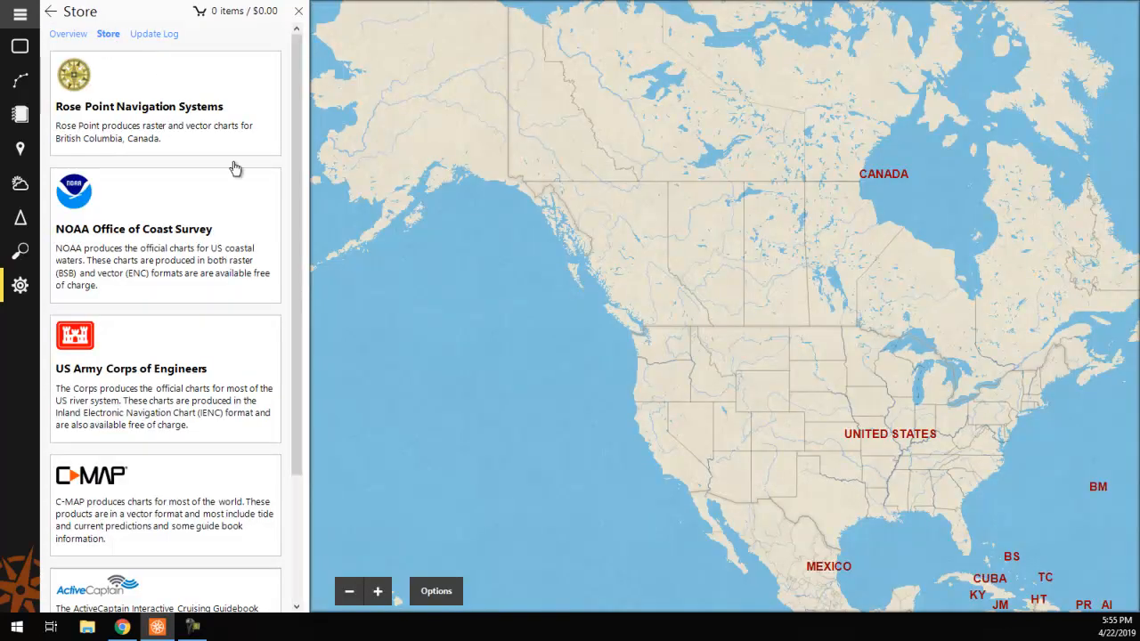
left_click(245, 486)
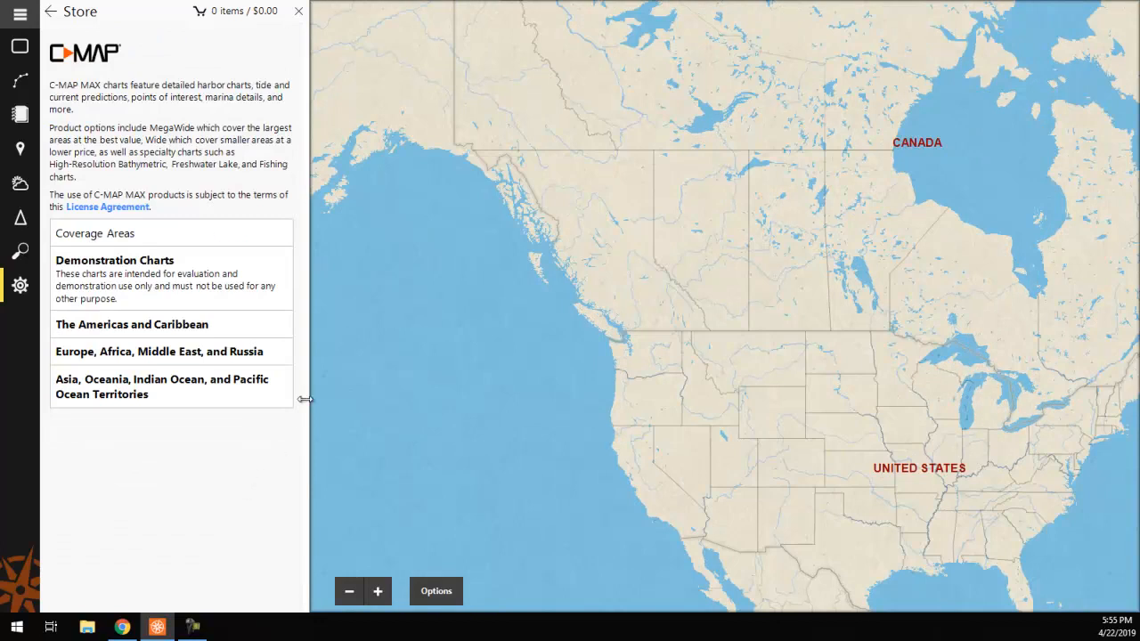
Add the Central America and Caribbean chart (M-NA-M027.43) from The Americas and Caribbean coverage area to the cart
left_click(239, 332)
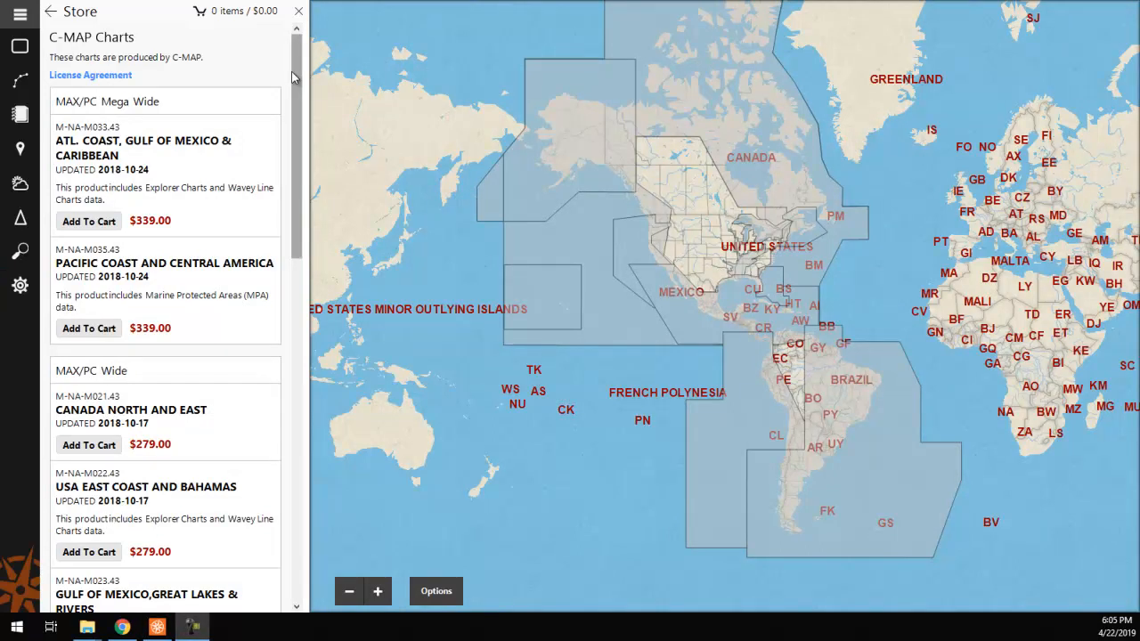
left_click_drag(298, 76, 295, 327)
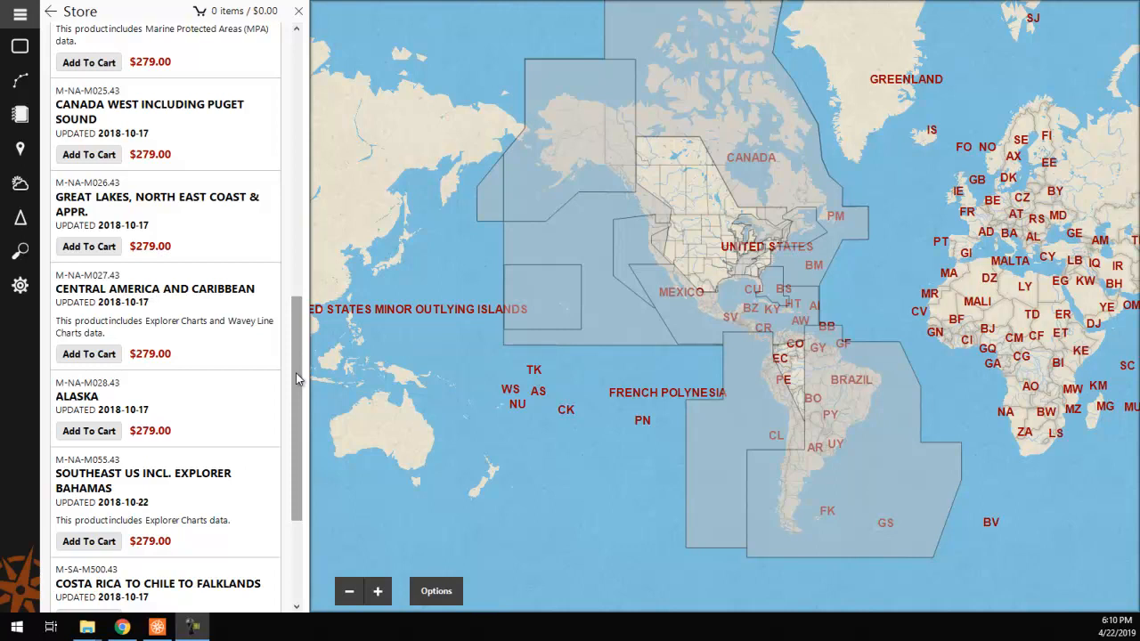
left_click(254, 313)
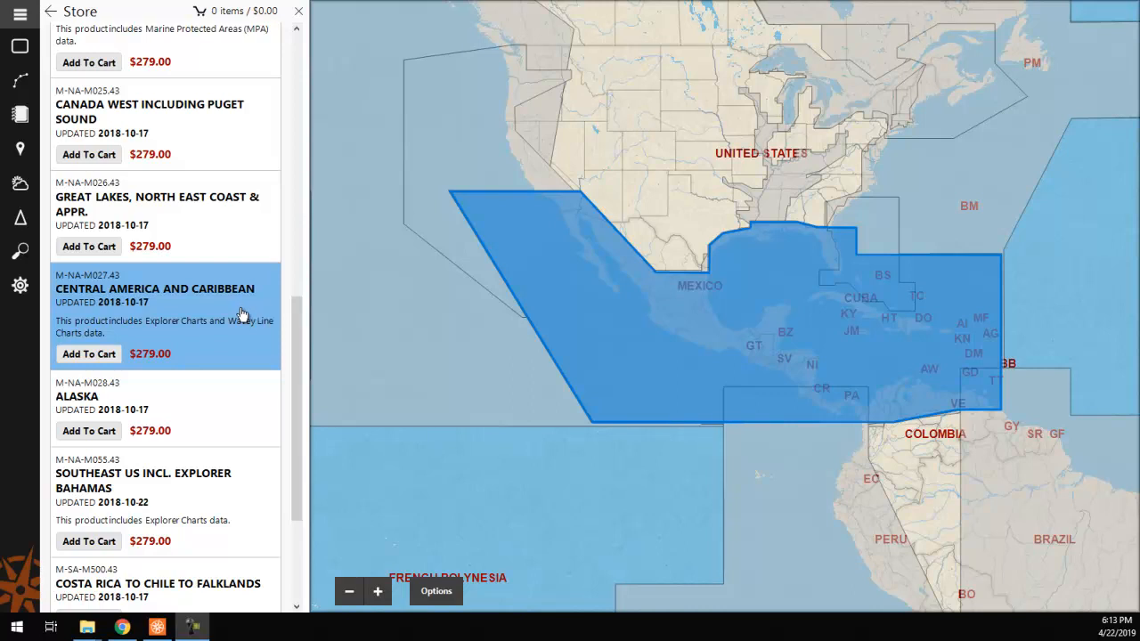
left_click(93, 355)
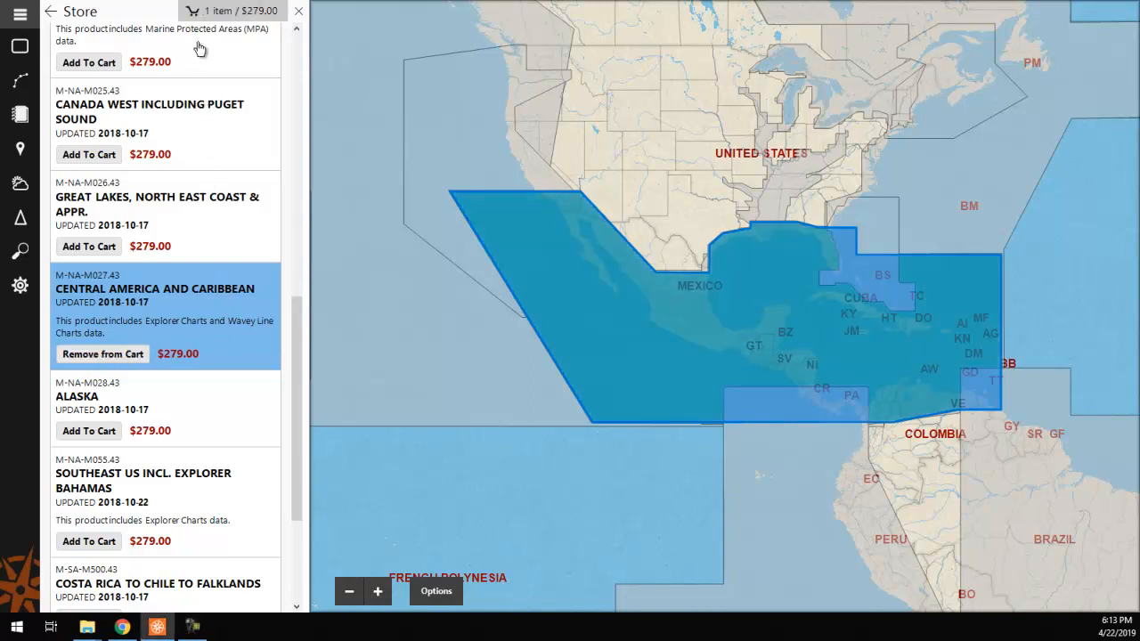
Start checkout of the shopping cart and verify its contents to proceed to the contact details
left_click(204, 13)
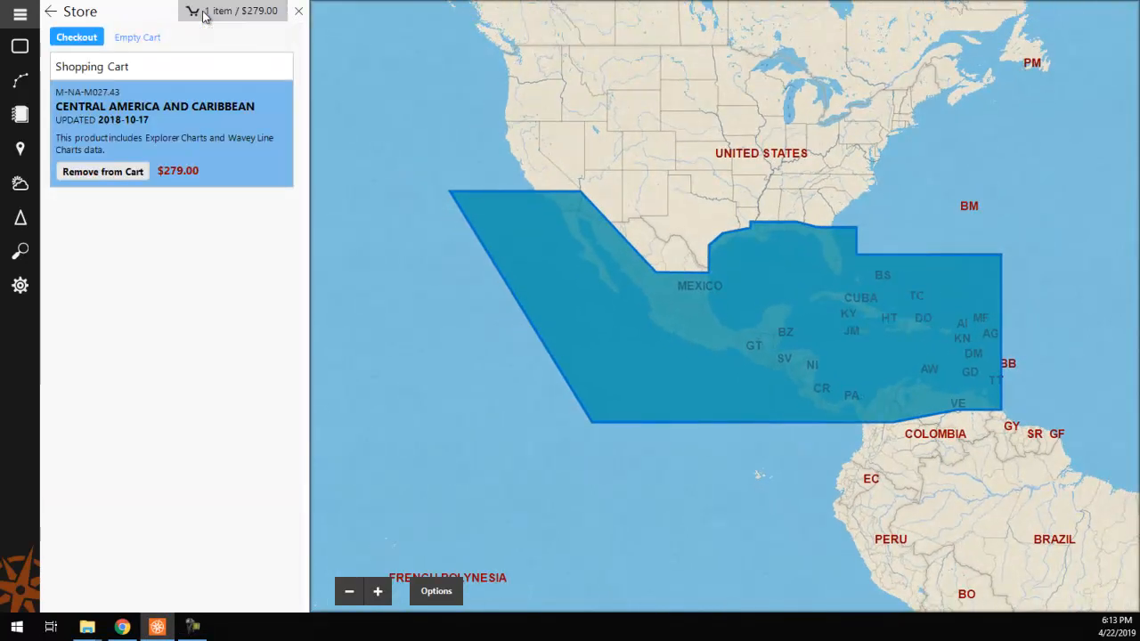
left_click(96, 37)
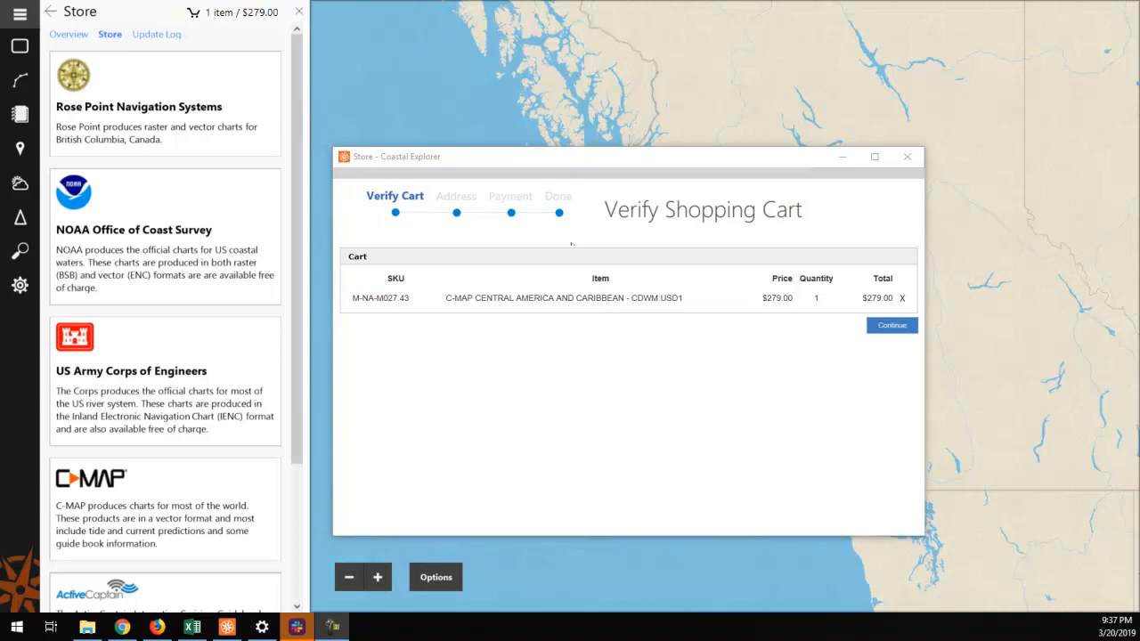
left_click(892, 325)
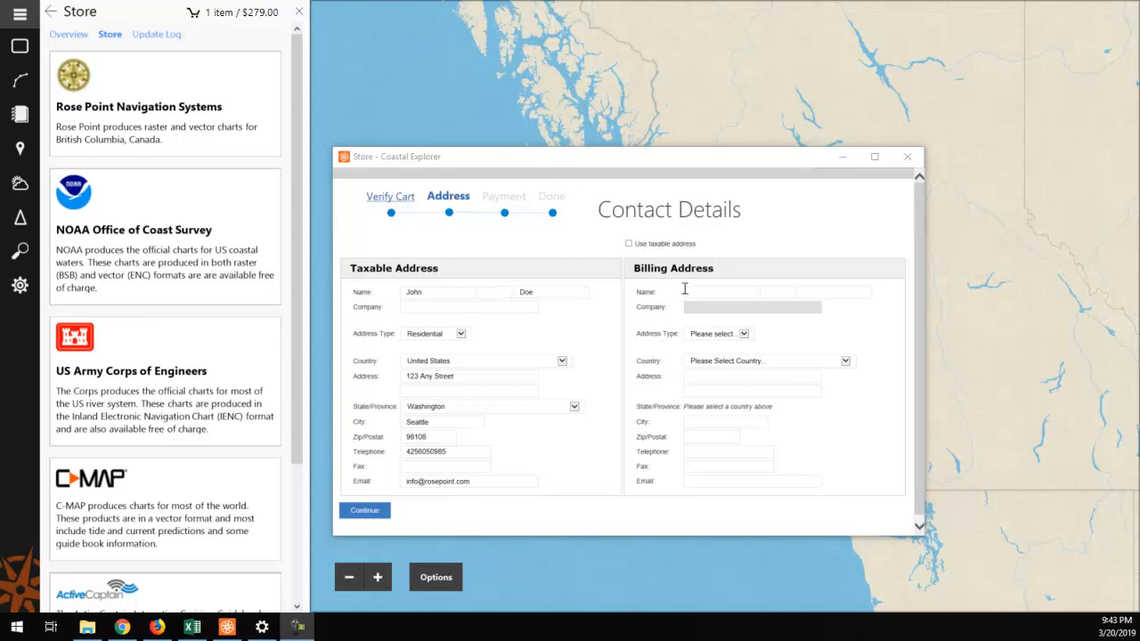
Use the taxable address as the billing address and complete the order with credit card payment
left_click(629, 244)
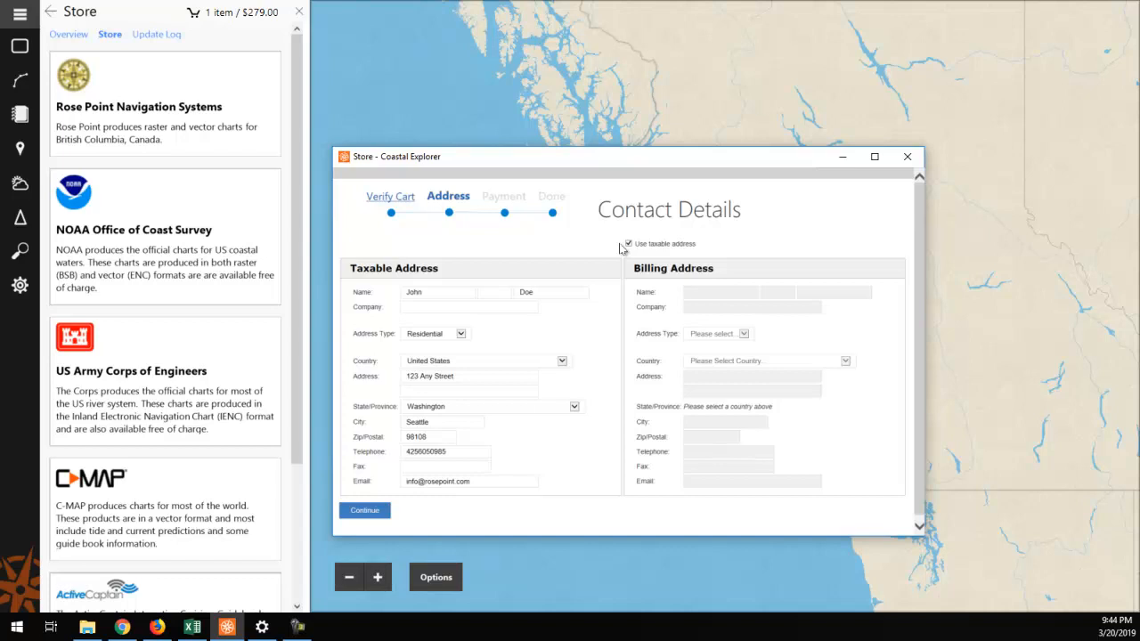
left_click(388, 517)
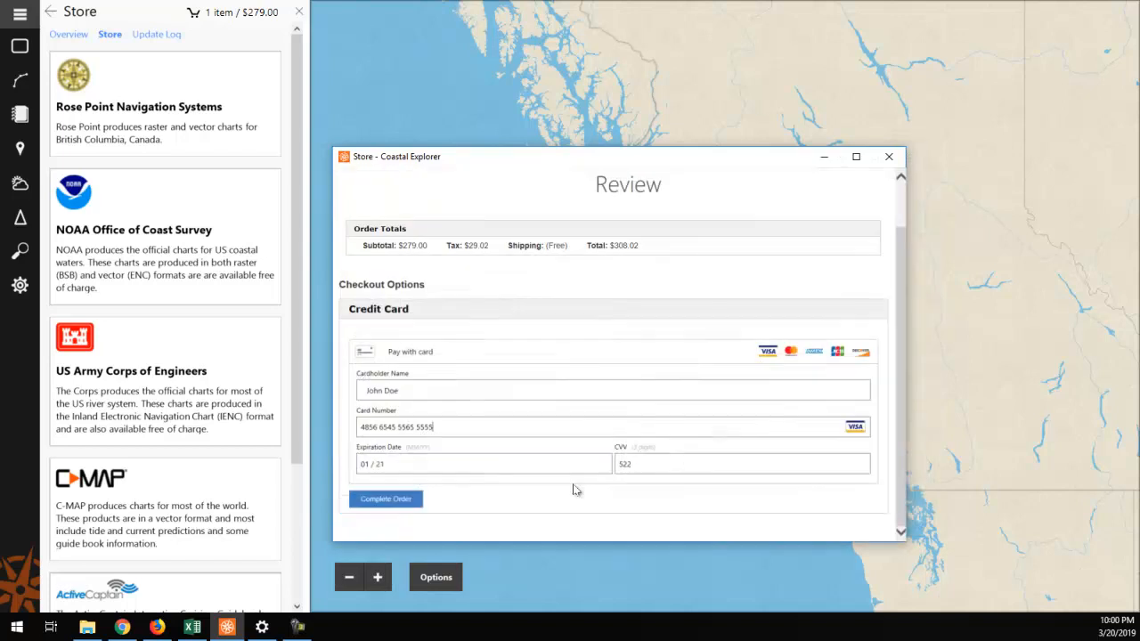
left_click(412, 505)
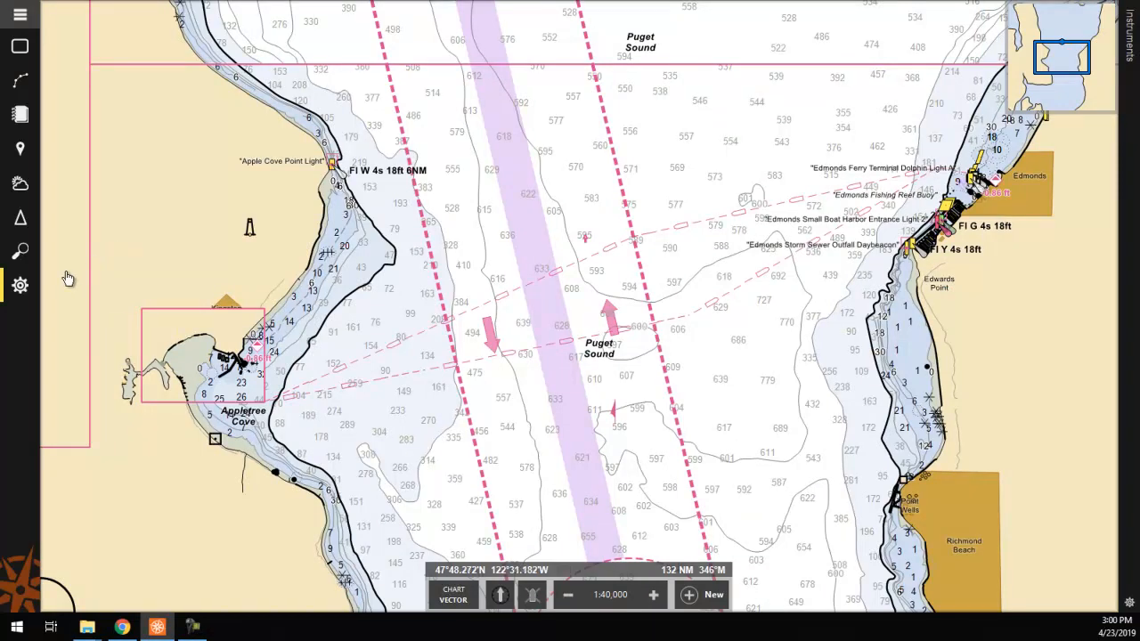
Install the downloaded chart update from the Settings and close them
left_click(20, 285)
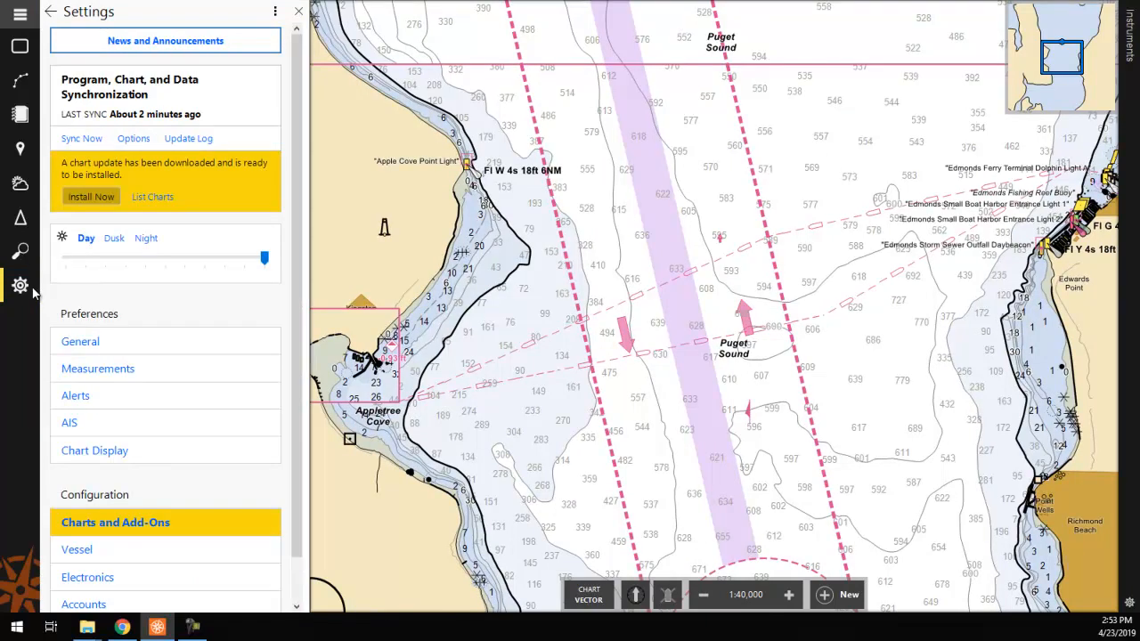
left_click(89, 198)
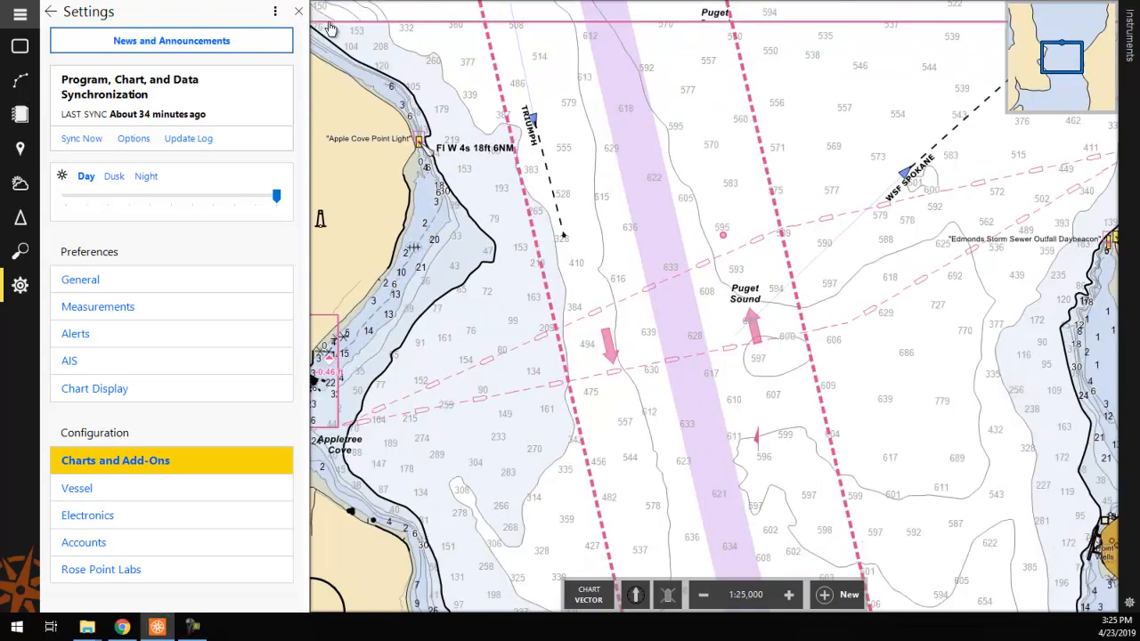
left_click(306, 15)
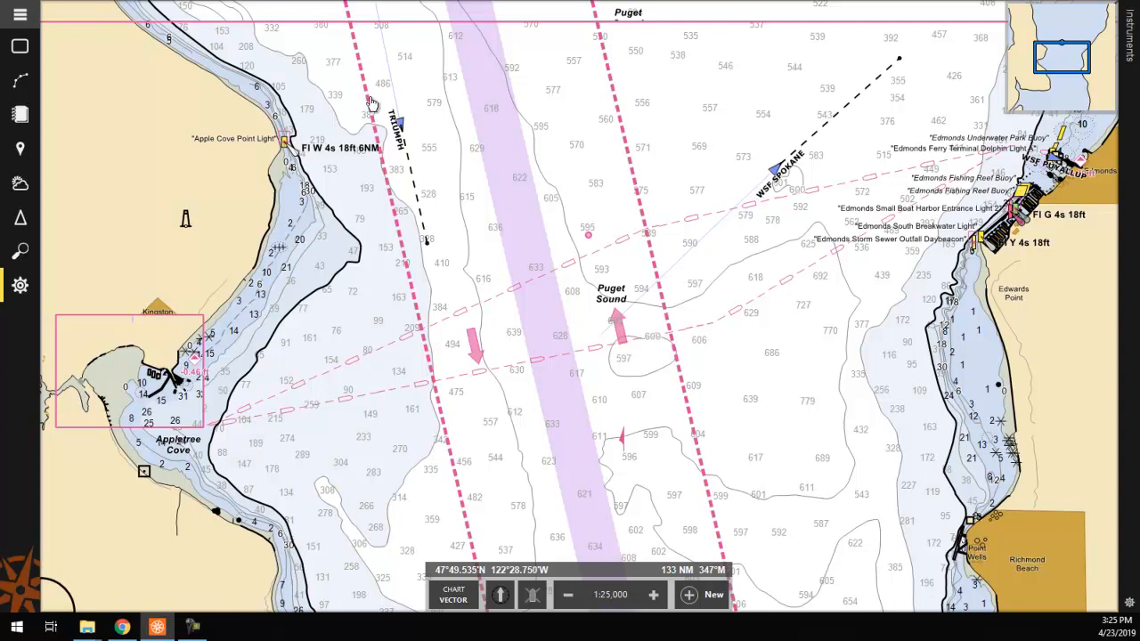
Switch the displayed chart type from Vector Charts to C-MAP Charts
left_click(453, 595)
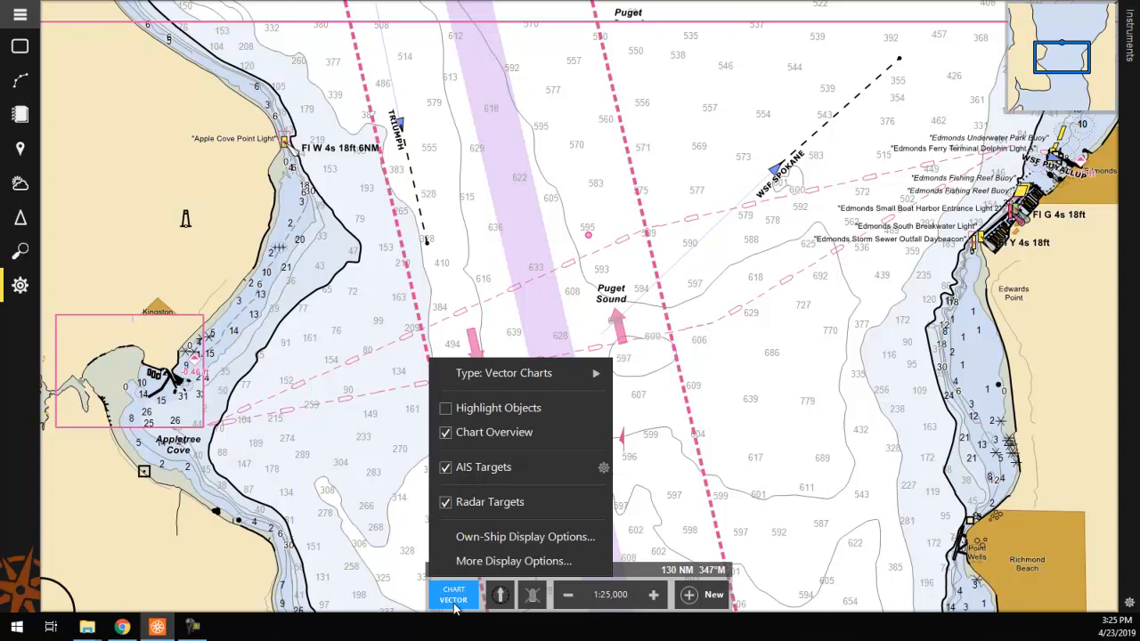
left_click(472, 379)
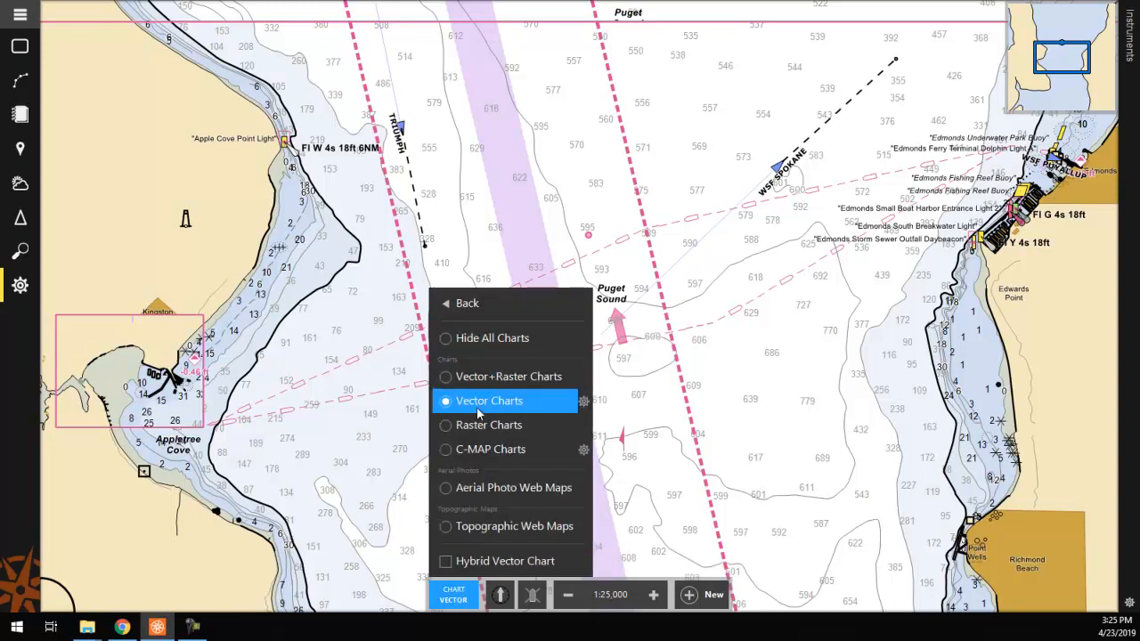
left_click(484, 450)
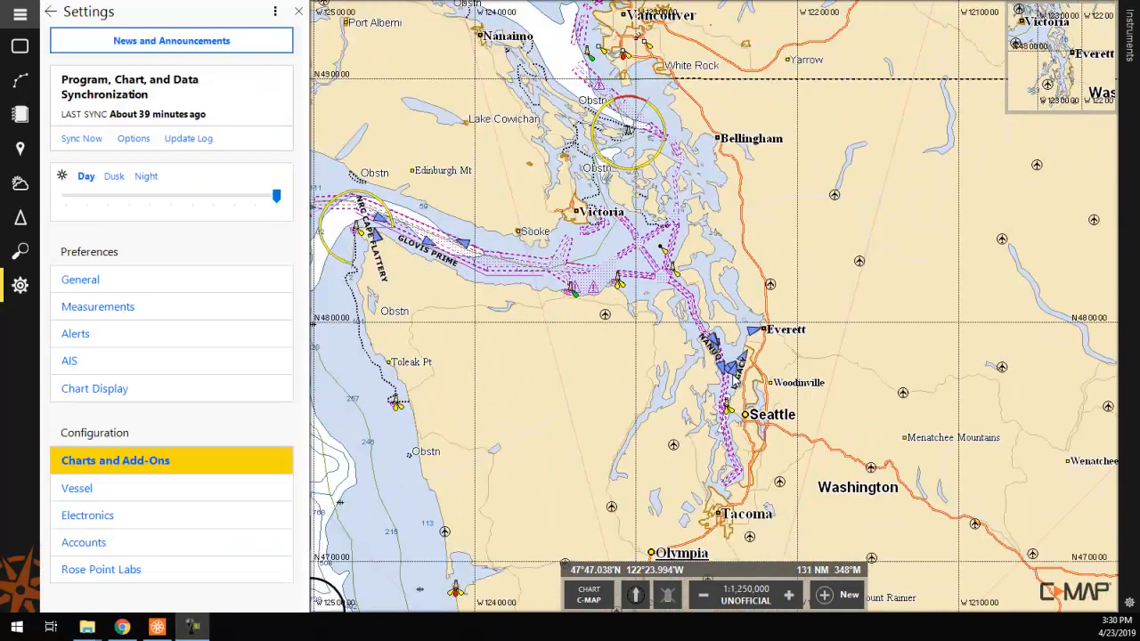
Examine the C-MAP chart coverage around Mexico and the Caribbean and the chart detail in the Gulf of California
scroll(823, 424, "down", 5)
left_click_drag(823, 424, 611, 265)
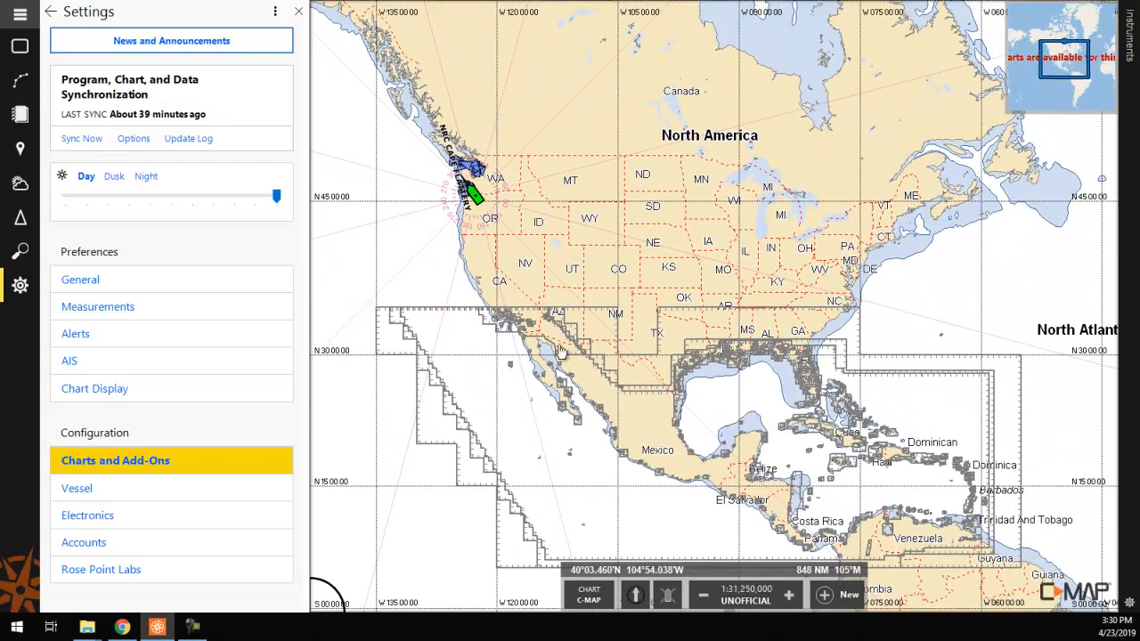
scroll(567, 356, "up", 3)
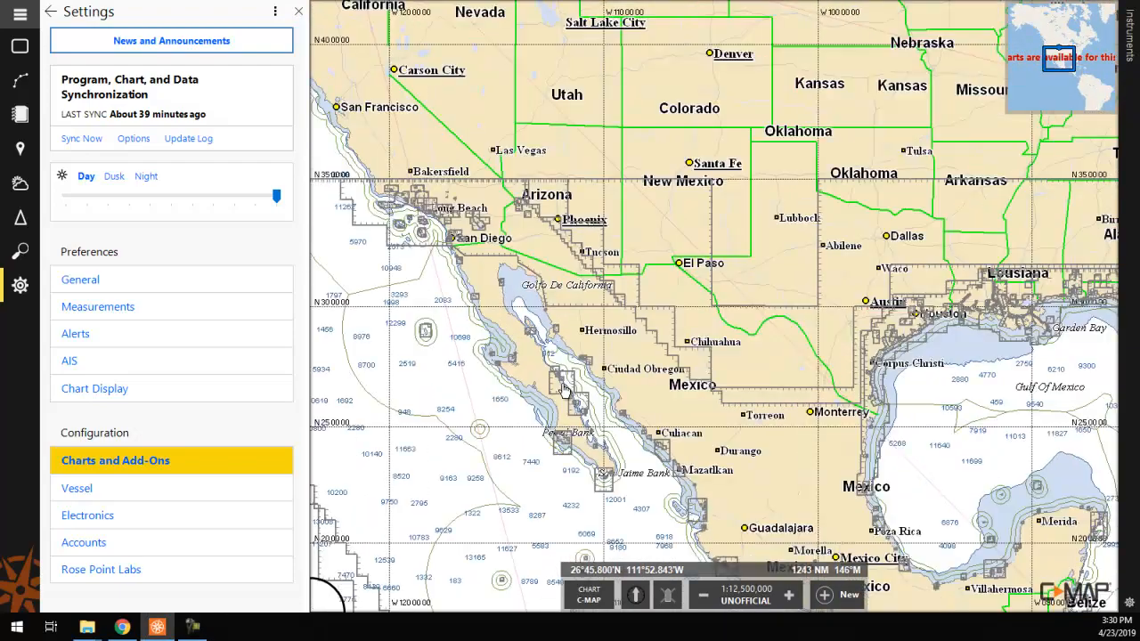
scroll(564, 389, "up", 6)
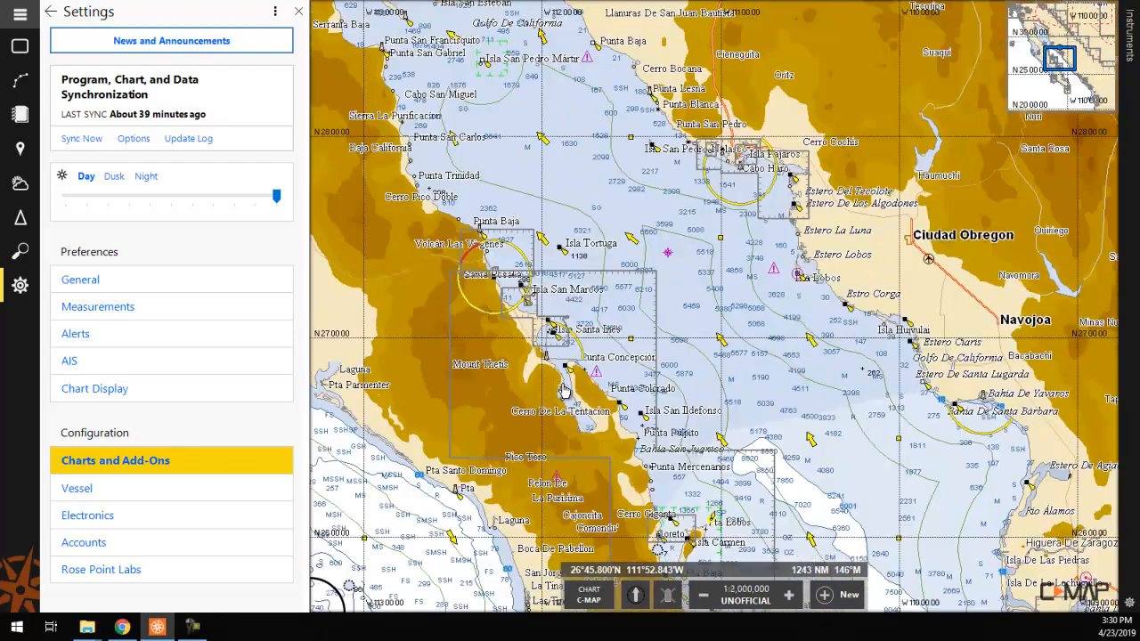
scroll(564, 389, "up", 2)
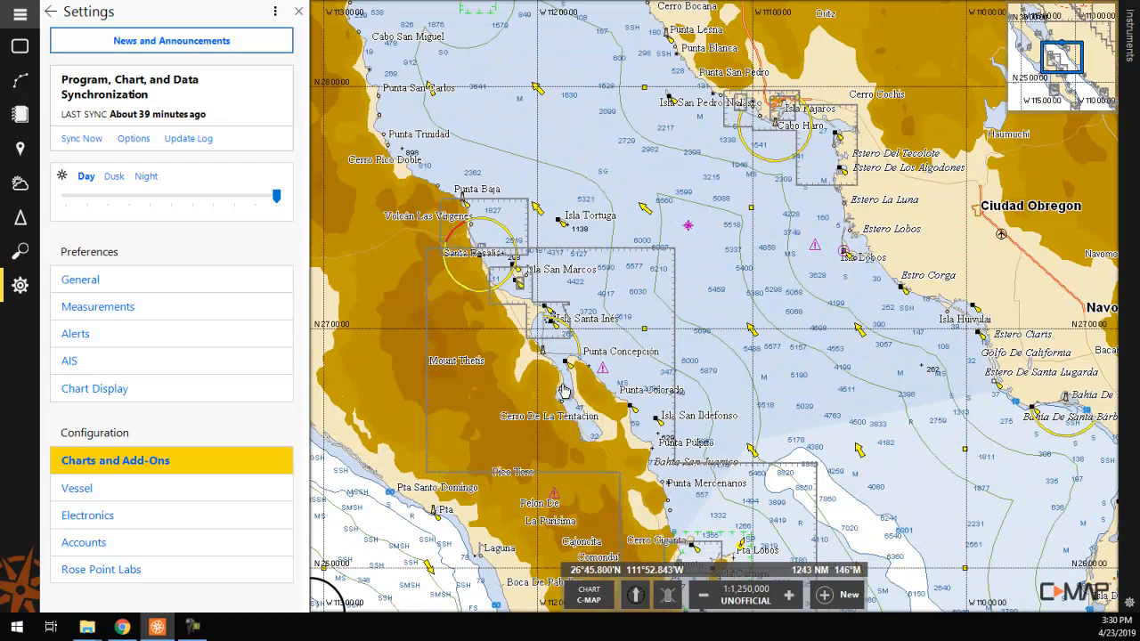